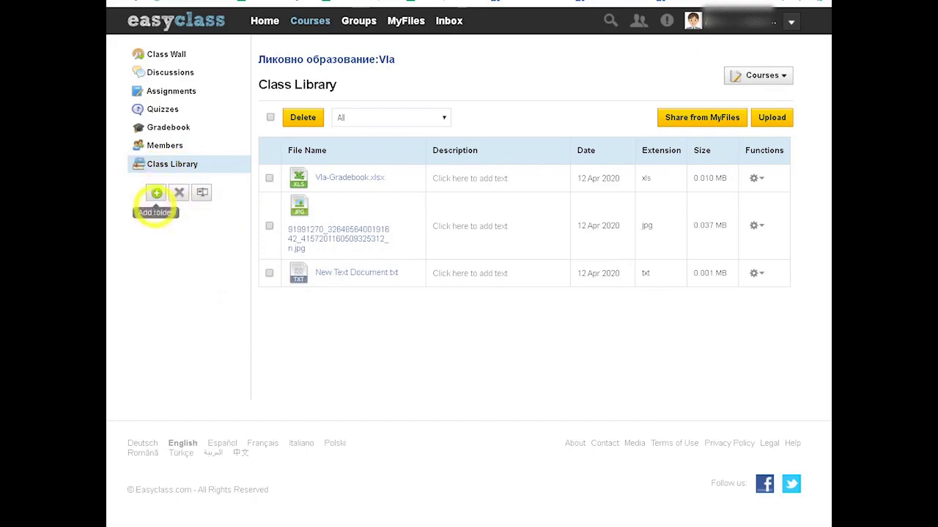
# Add a folder named "Нов Фолдер - Математика" to the Class Library.
pyautogui.click(156, 193)
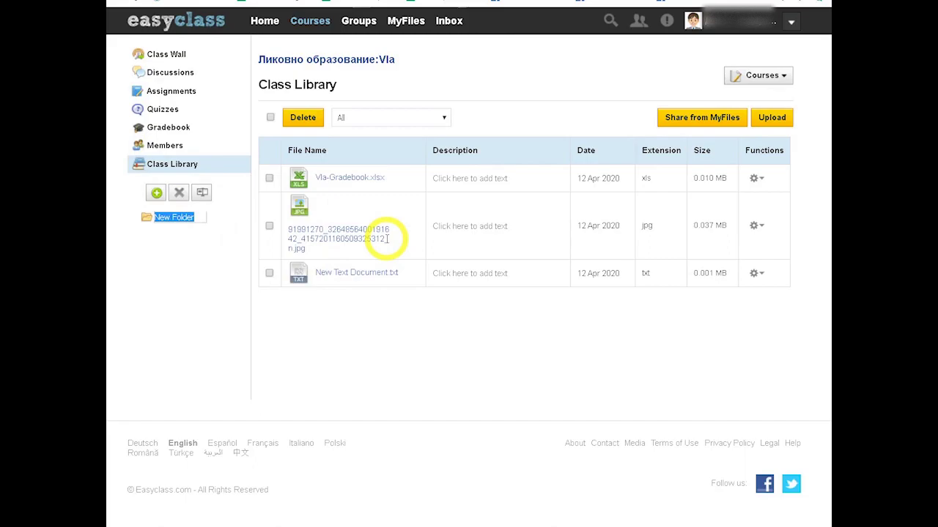
pyautogui.write('Нов ')
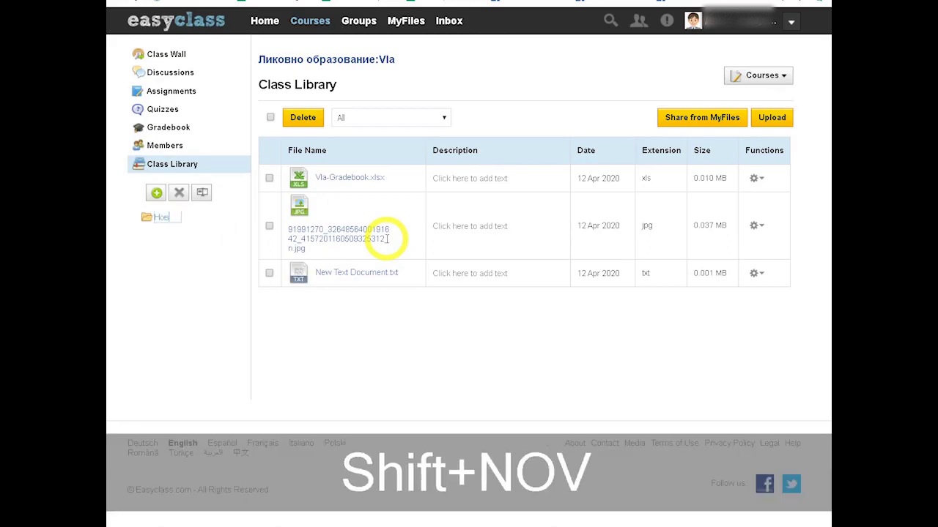
pyautogui.write('Фолдер ')
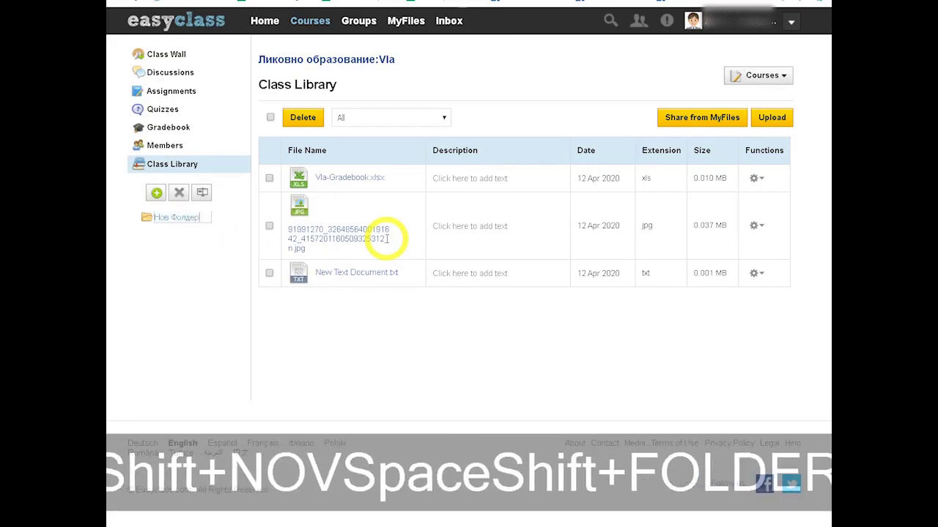
pyautogui.write('- Математика')
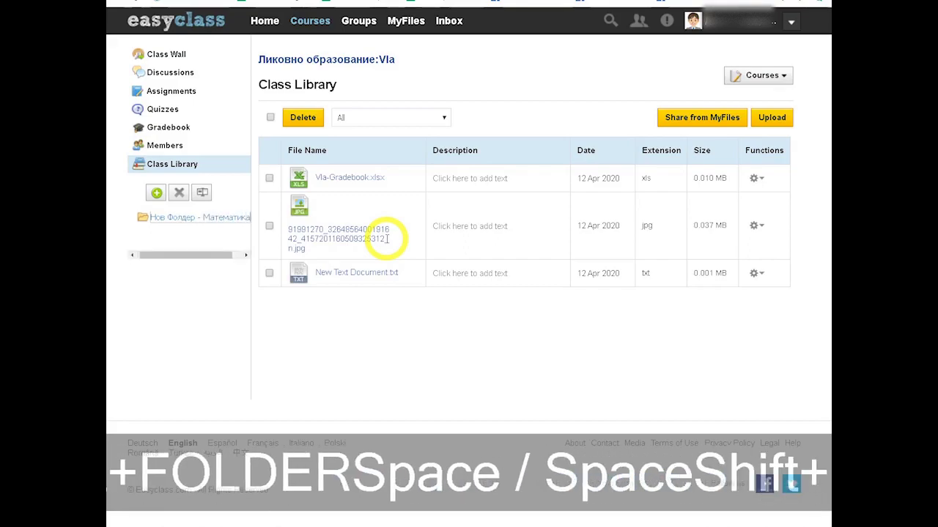
pyautogui.press('Return')
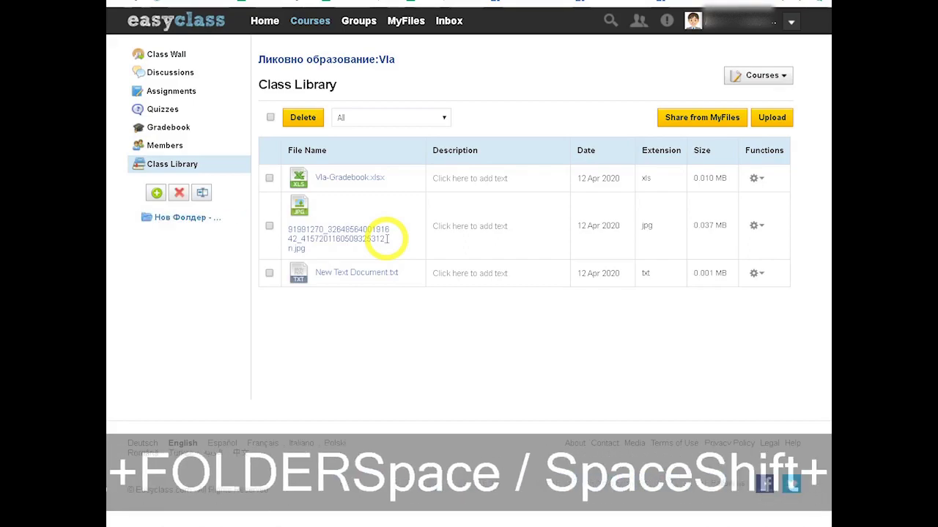
# Open the "Нов Фолдер - Математика" folder and delete it from the Class Library.
pyautogui.click(200, 221)
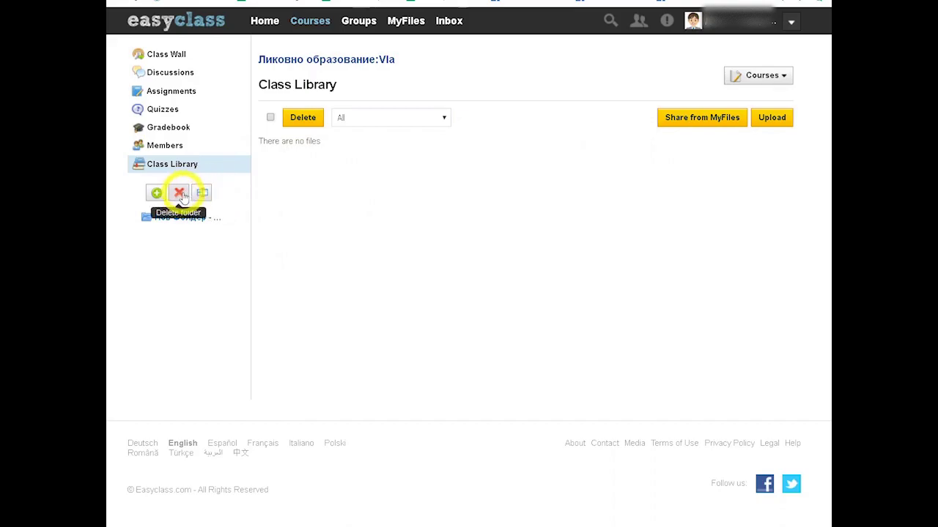
pyautogui.click(176, 195)
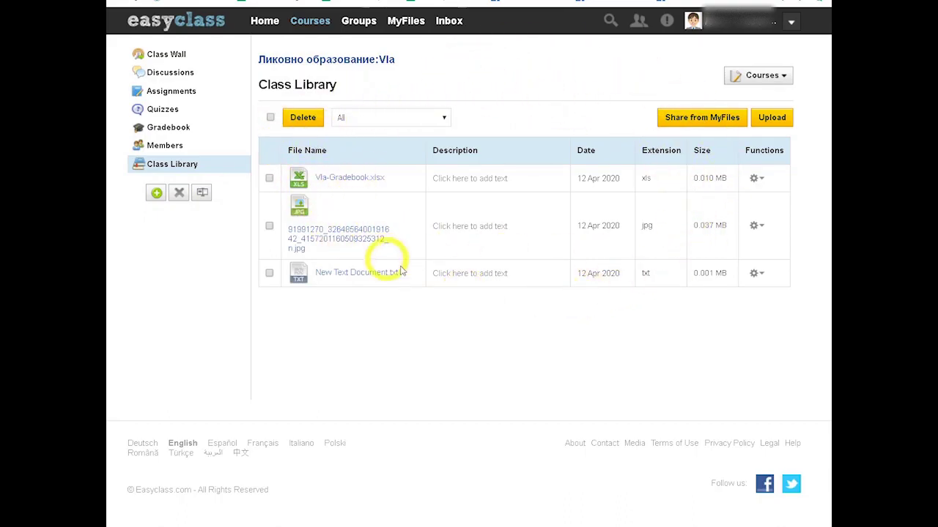
# Look at the dialog for sharing from MyFiles and at the functions available for the VIa-Gradebook.xlsx file.
pyautogui.click(780, 117)
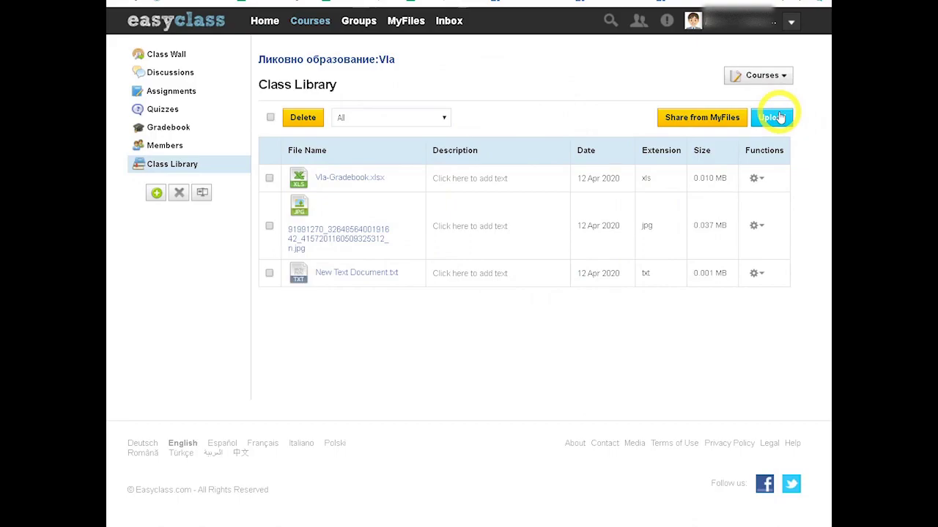
pyautogui.click(704, 119)
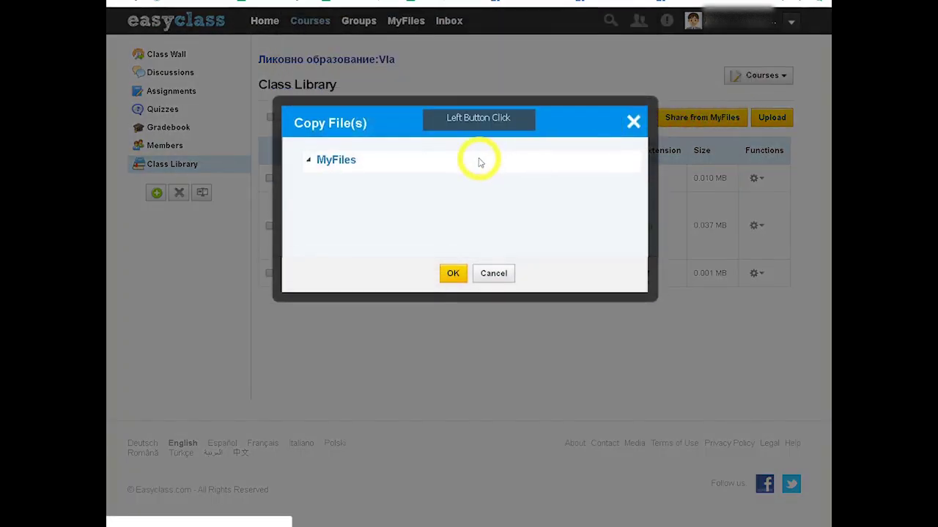
pyautogui.click(306, 161)
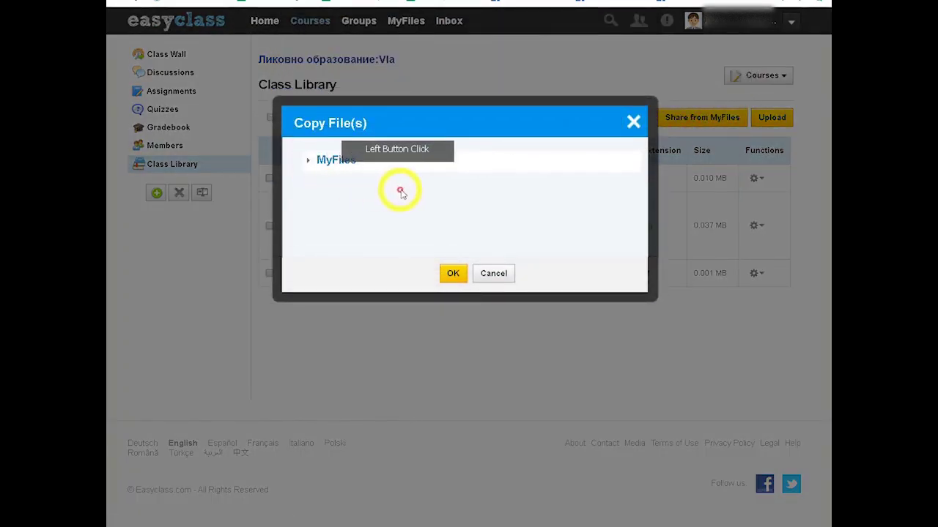
pyautogui.click(512, 272)
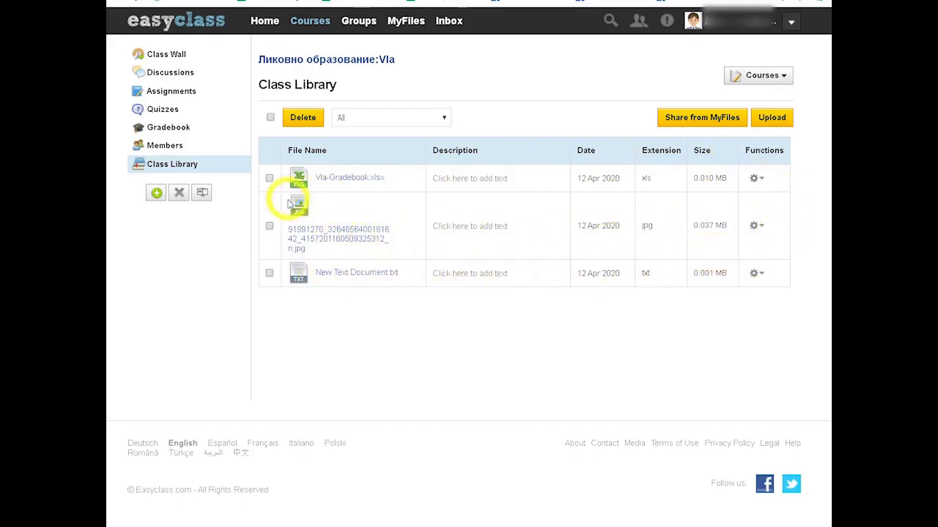
pyautogui.click(759, 178)
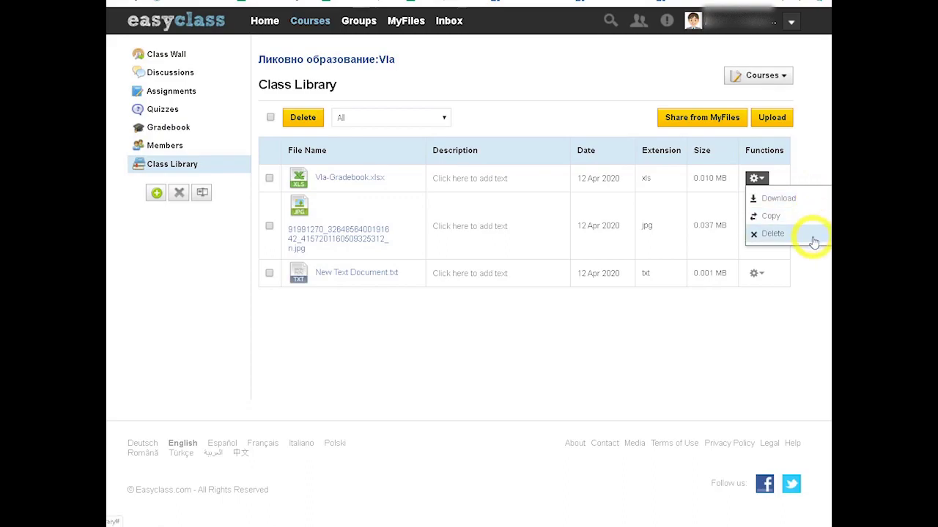
pyautogui.click(652, 321)
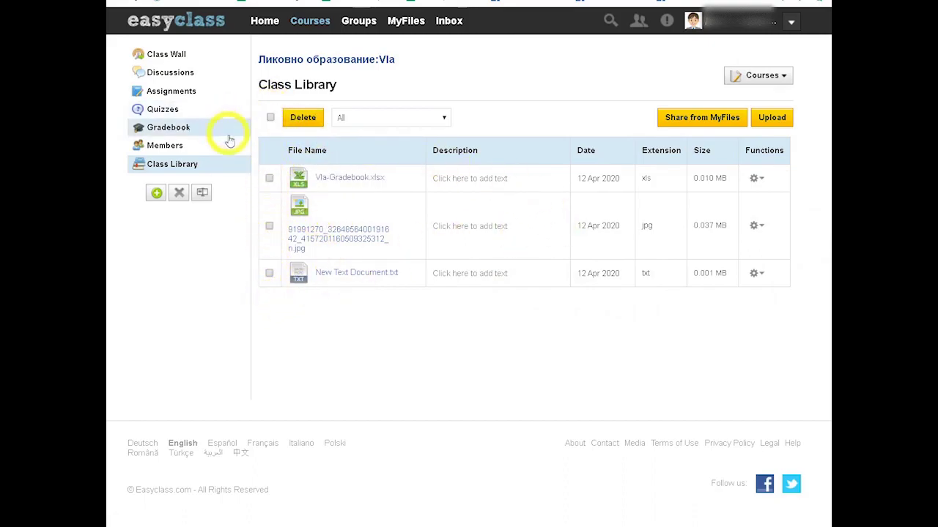
# Try selecting all library files except the JPG image, check the file type filter options, and clear the selection.
pyautogui.click(270, 118)
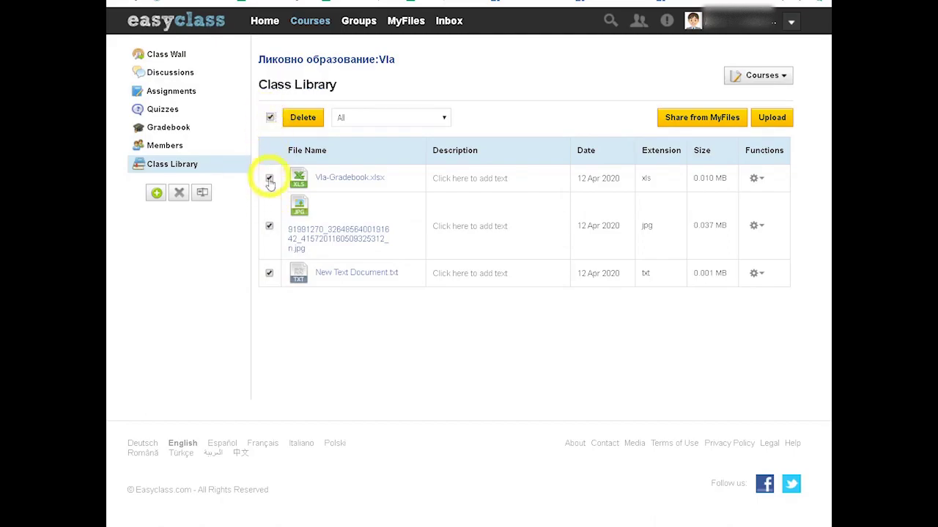
pyautogui.click(268, 226)
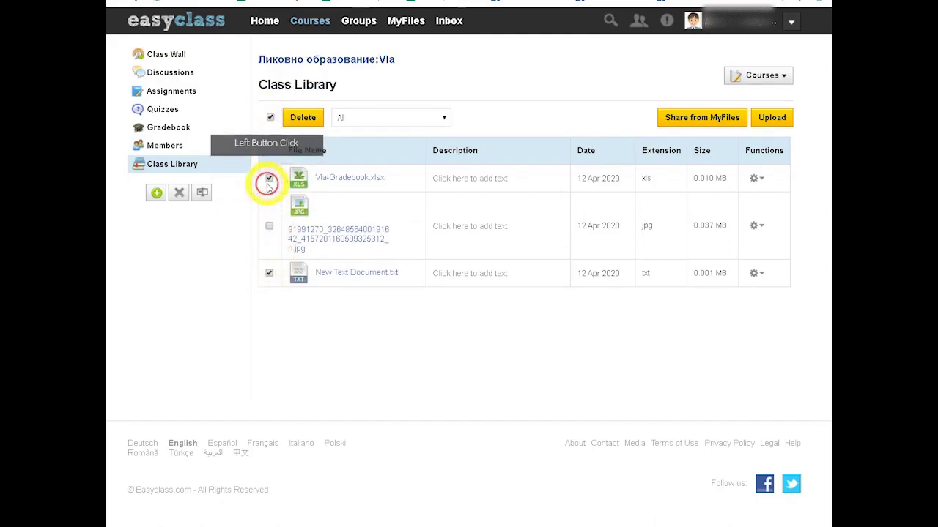
pyautogui.click(413, 115)
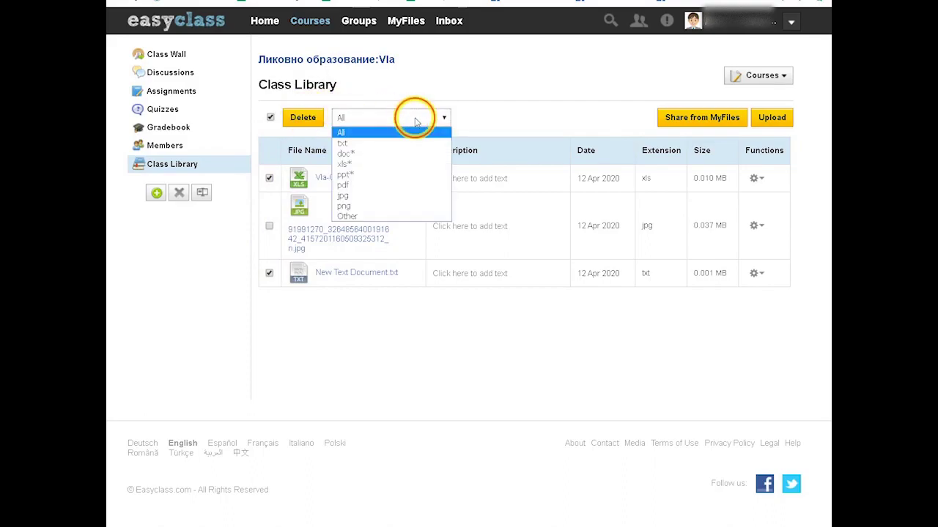
pyautogui.click(371, 119)
pyautogui.click(300, 114)
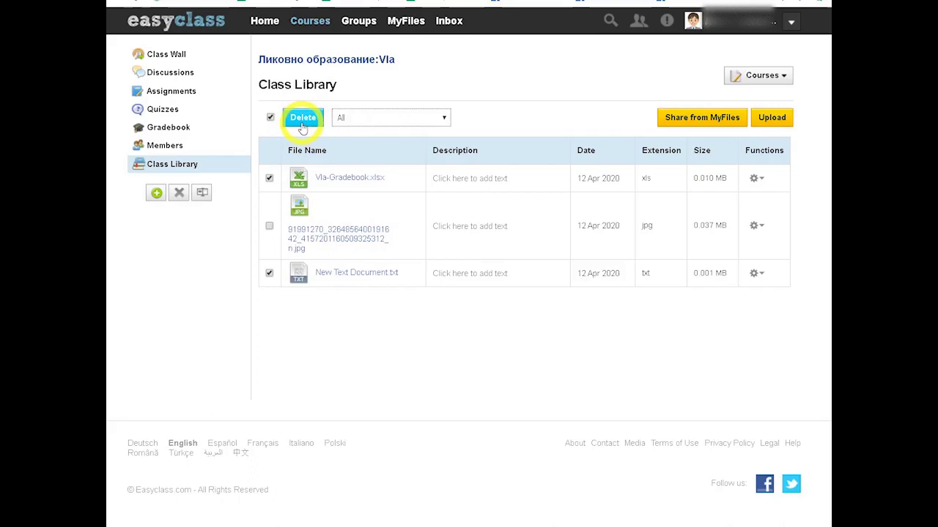
pyautogui.click(269, 117)
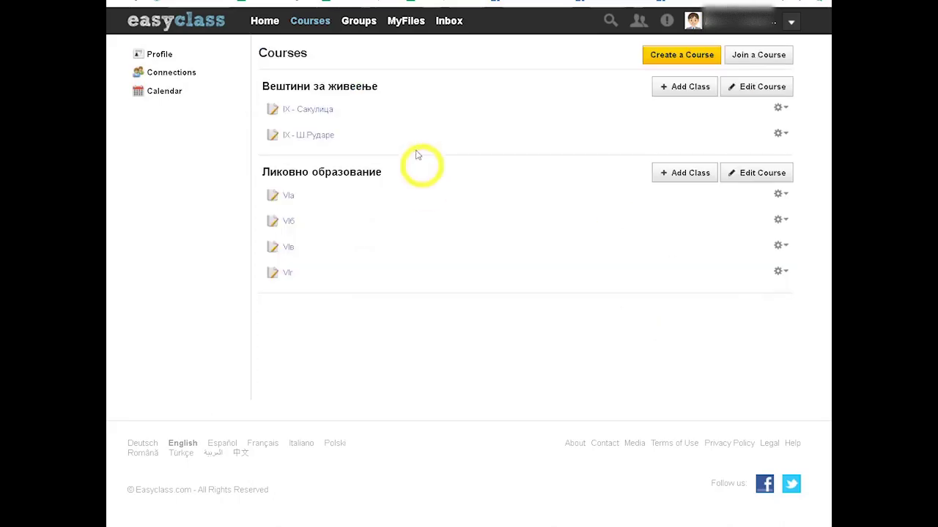
# Go to the Courses page, open the Calendar from there, and dismiss the translation pop-up.
pyautogui.click(309, 24)
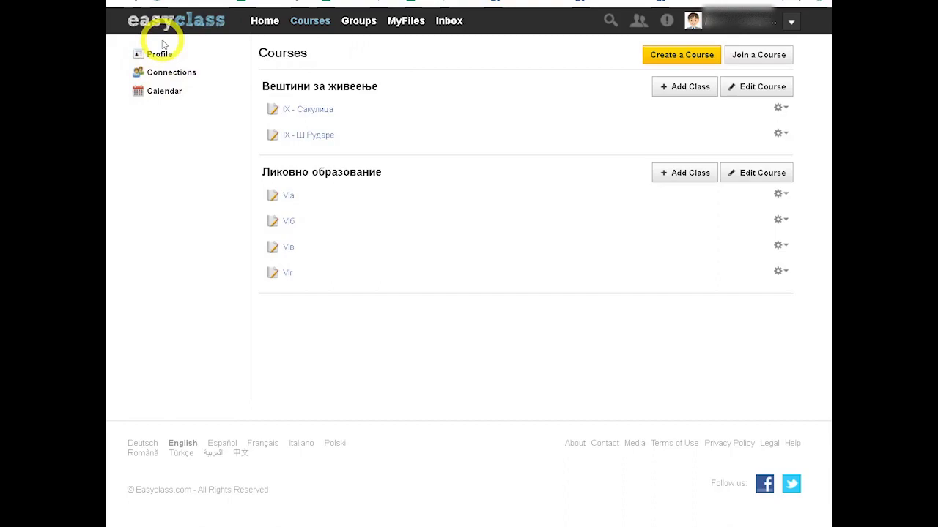
pyautogui.click(166, 94)
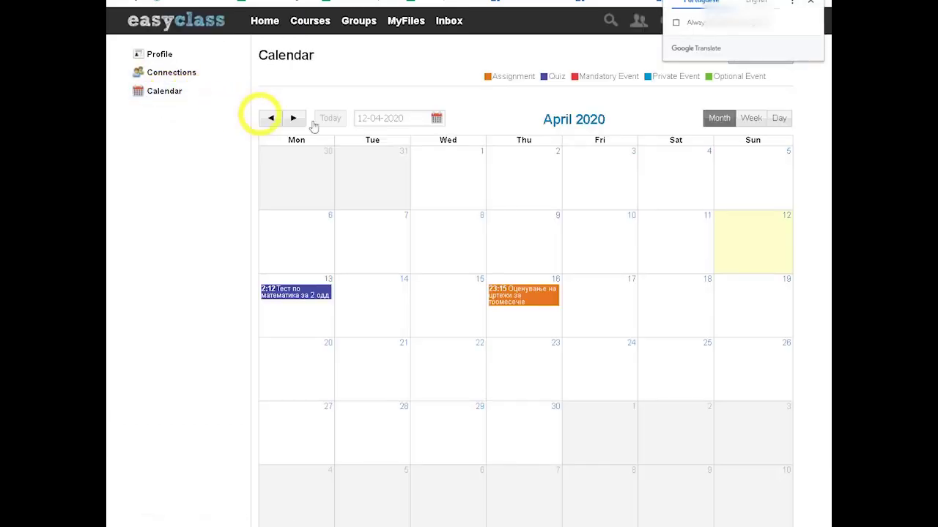
pyautogui.click(811, 2)
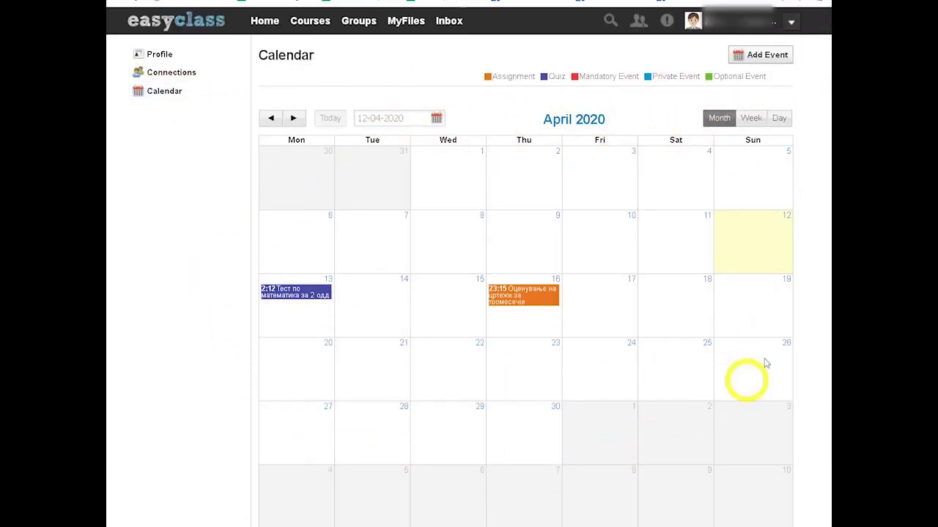
pyautogui.scroll(-1, 504, 435)
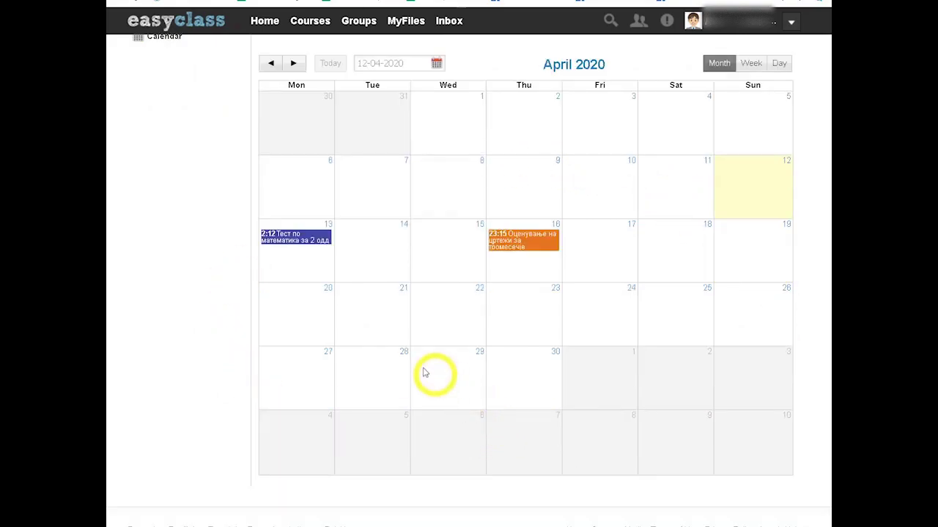
pyautogui.scroll(1, 398, 358)
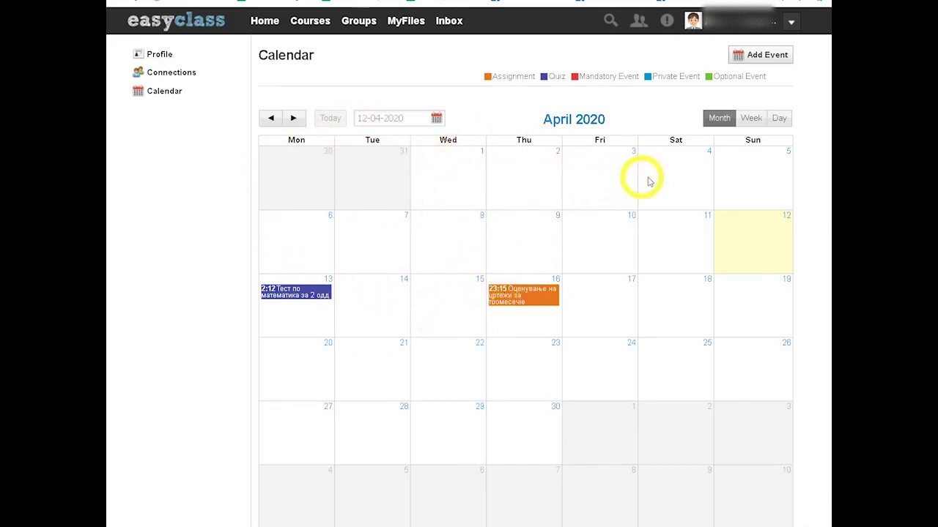
# Review the calendar's week view for Apr 6–12 2020 and its day view for Apr 12, 2020.
pyautogui.click(751, 119)
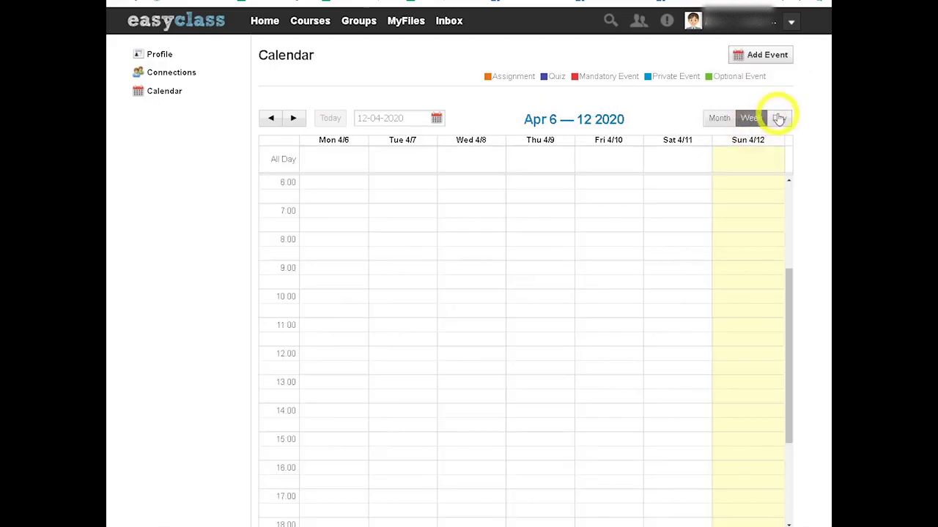
pyautogui.scroll(-3, 709, 198)
pyautogui.scroll(-3, 709, 198)
pyautogui.scroll(8, 706, 253)
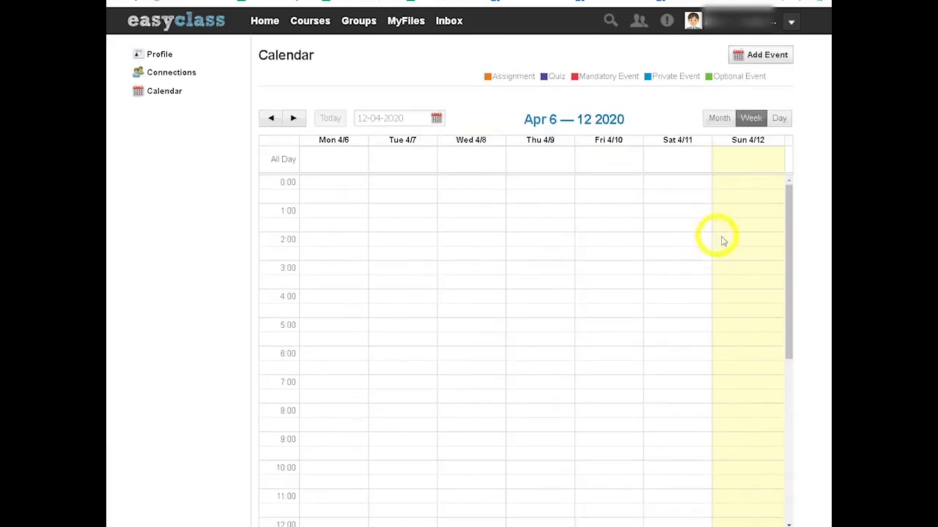
pyautogui.click(779, 119)
pyautogui.scroll(-3, 590, 278)
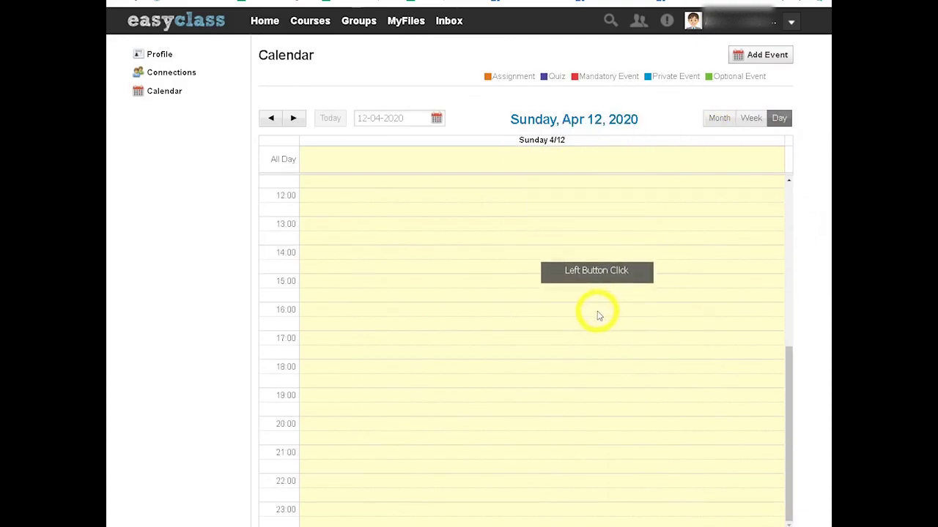
pyautogui.scroll(5, 589, 312)
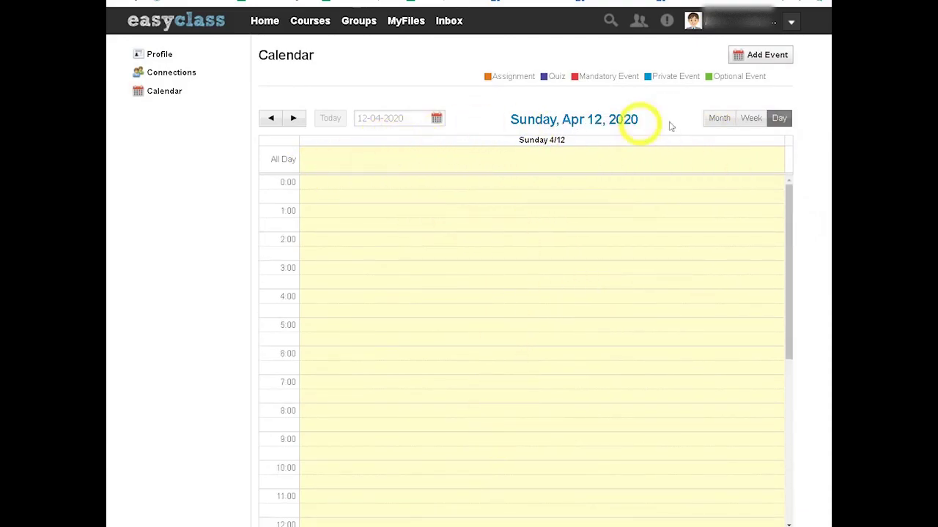
# Return the calendar to month view and look at its date picker without choosing a date.
pyautogui.click(750, 118)
pyautogui.click(720, 118)
pyautogui.click(393, 118)
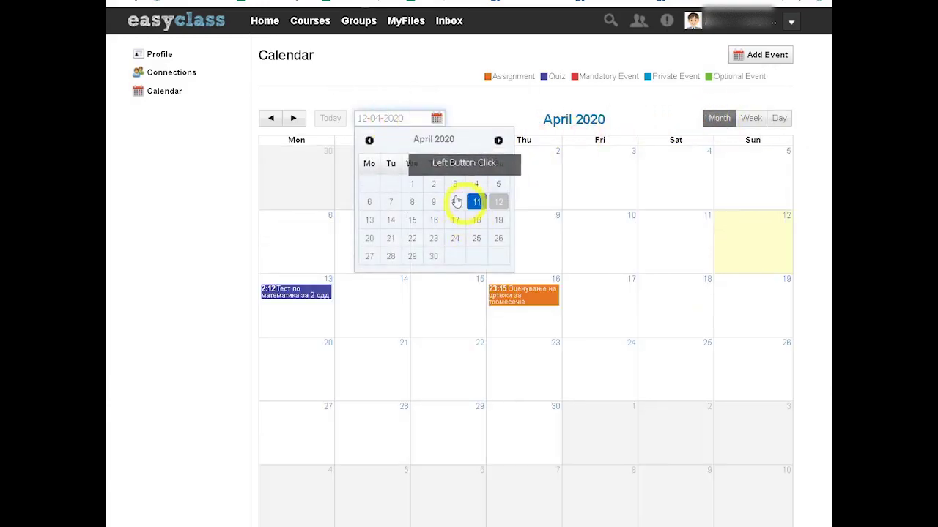
pyautogui.click(214, 186)
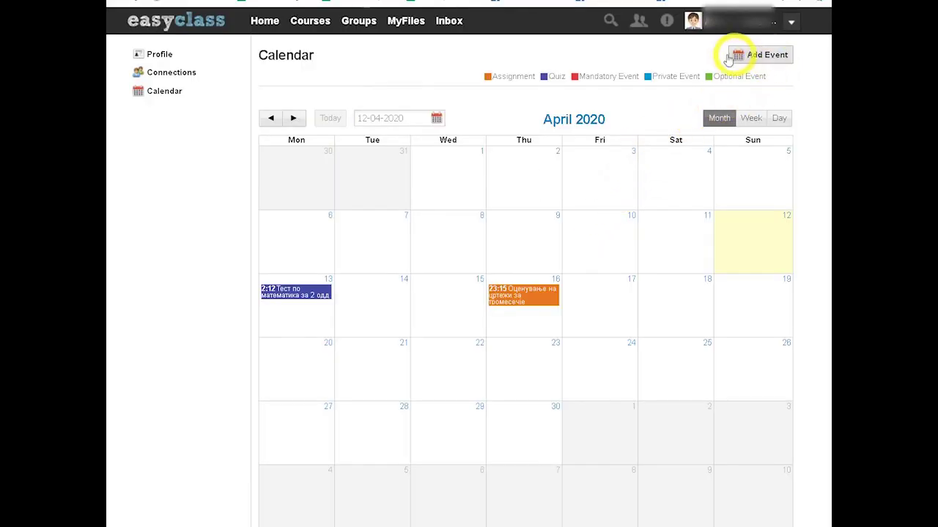
# Start a new calendar event and go through its title and description fields, leaving them empty.
pyautogui.click(758, 58)
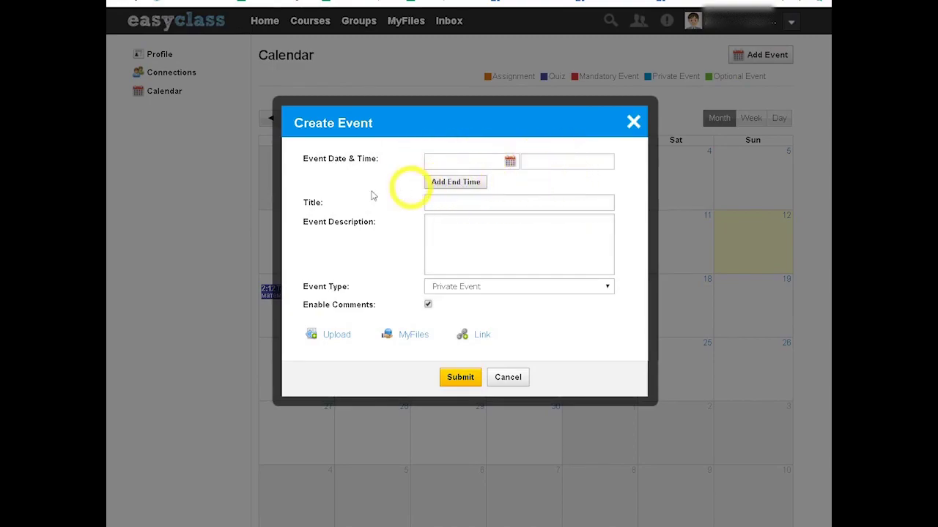
pyautogui.click(448, 204)
pyautogui.click(465, 251)
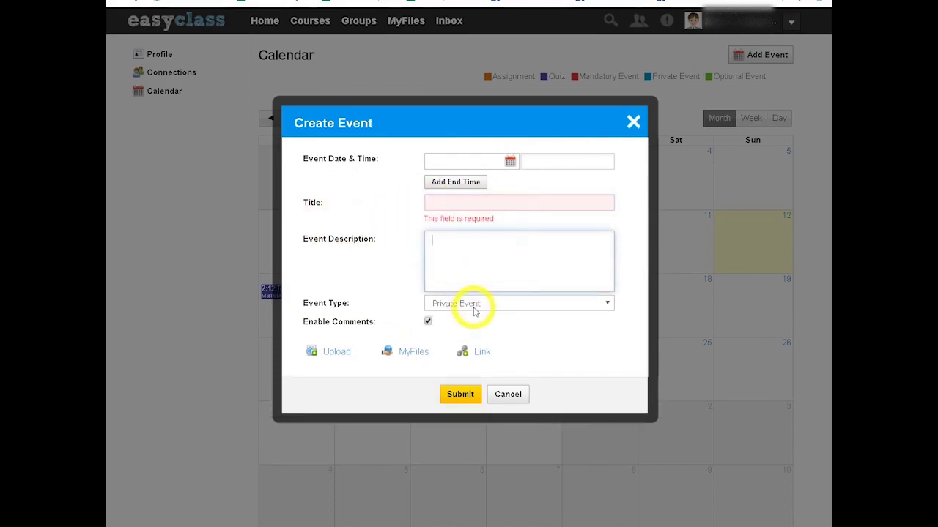
# Try the Optional Group Event type for the new event and set it back to Private Event.
pyautogui.click(474, 310)
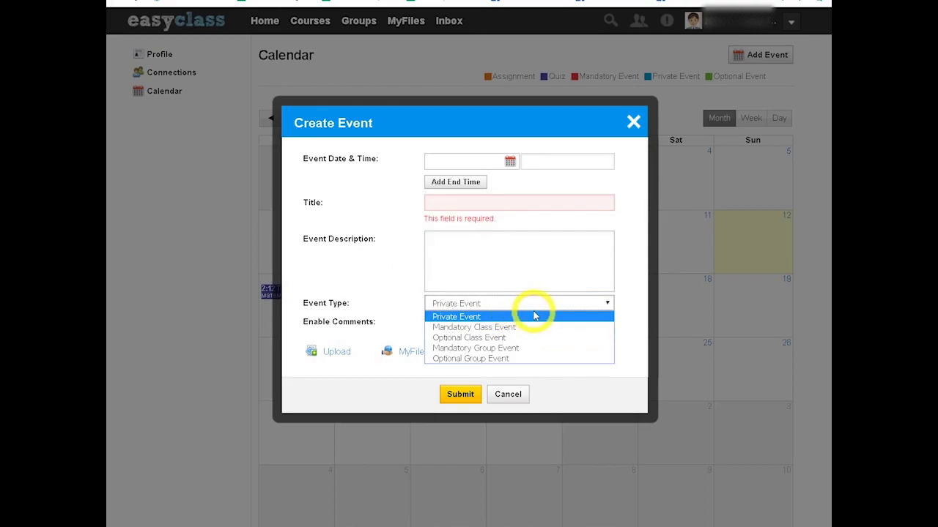
pyautogui.click(539, 361)
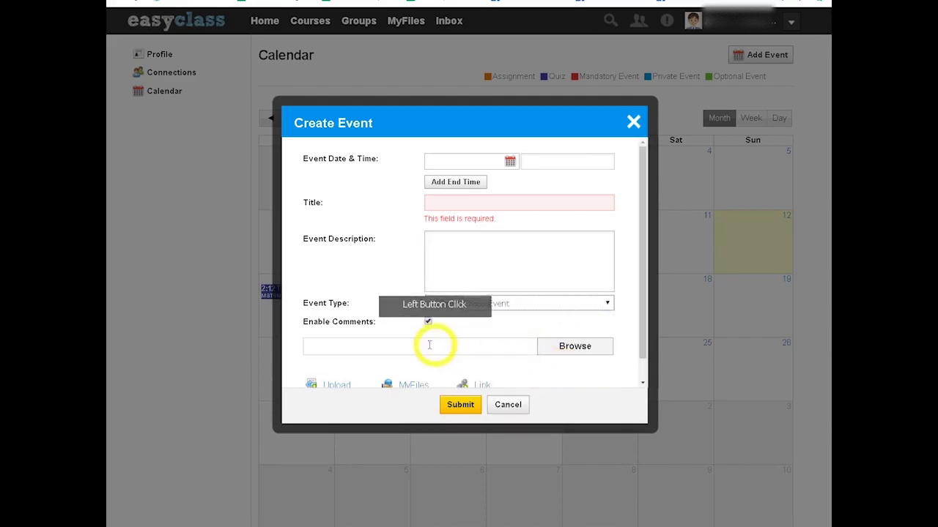
pyautogui.click(525, 307)
pyautogui.click(505, 316)
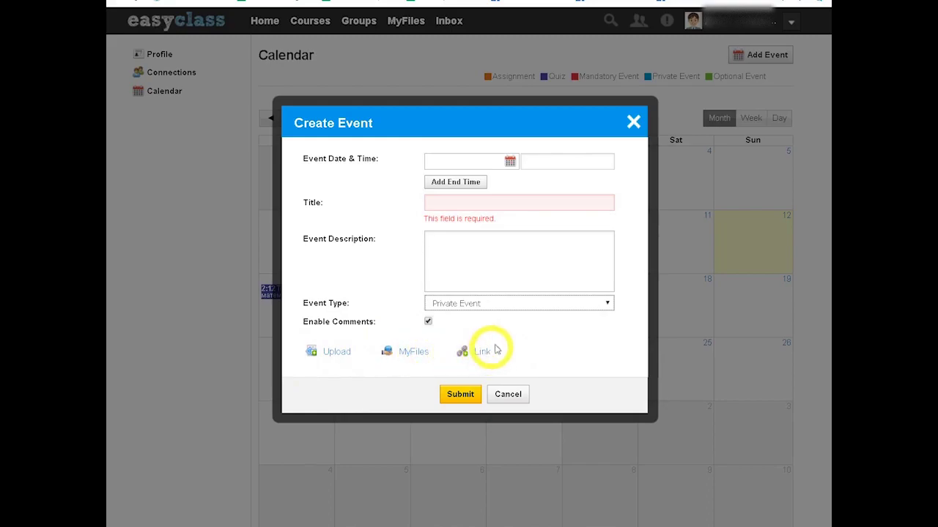
# Set the event type to Mandatory Class Event and assign it to class VIa of the Ликовно образование course.
pyautogui.click(537, 305)
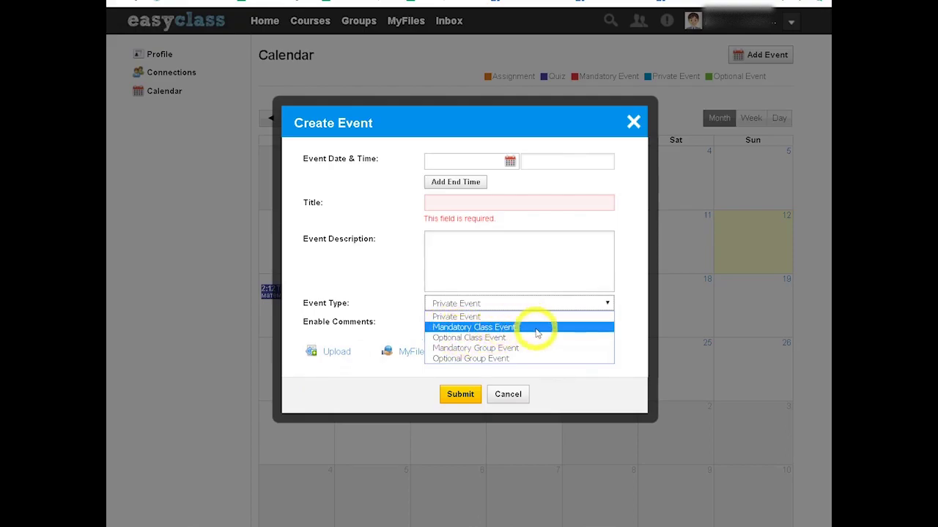
pyautogui.click(486, 328)
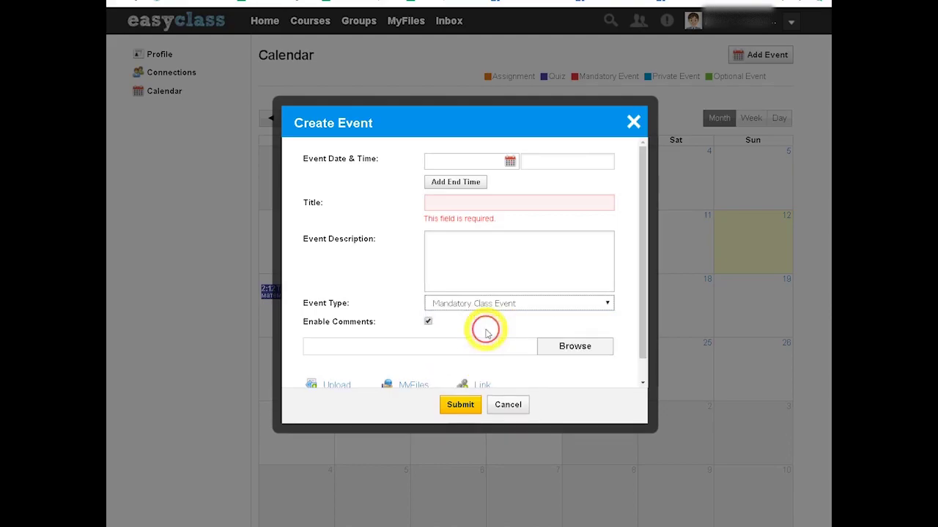
pyautogui.click(577, 351)
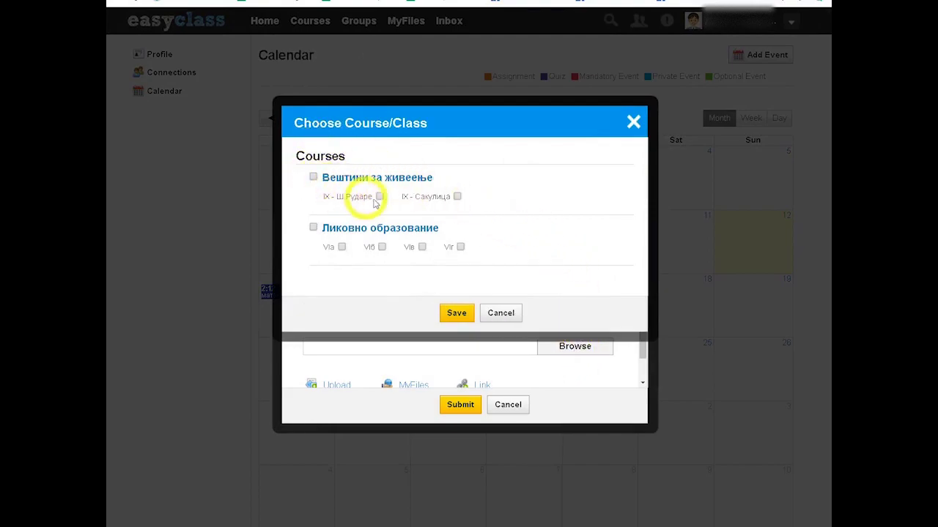
pyautogui.click(342, 248)
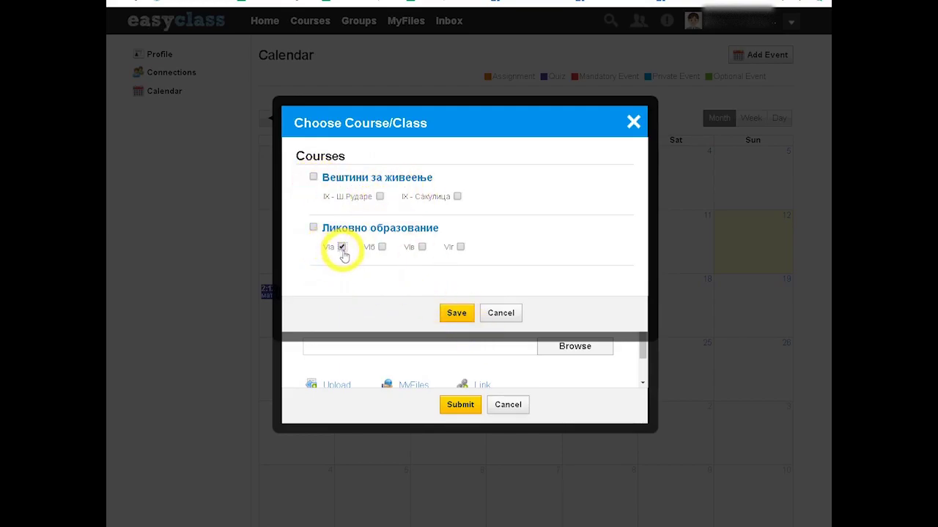
pyautogui.click(454, 314)
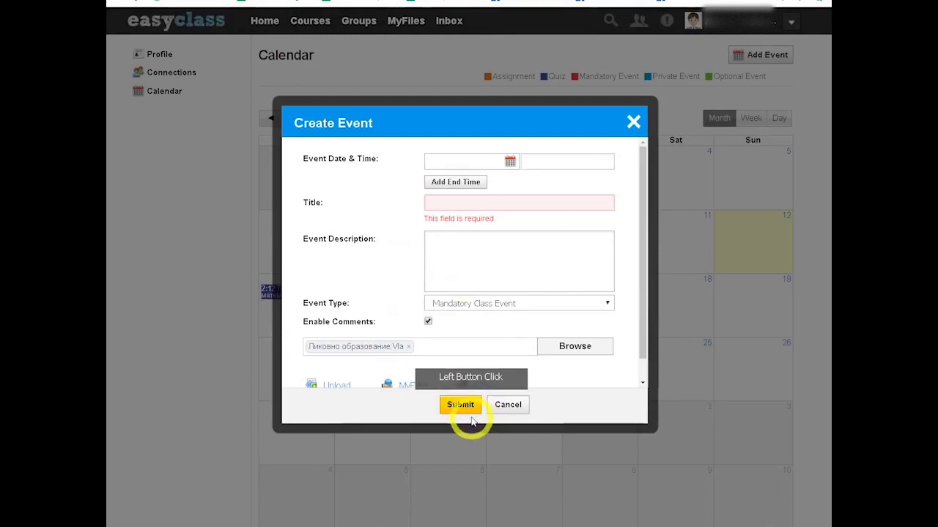
pyautogui.scroll(-1, 439, 359)
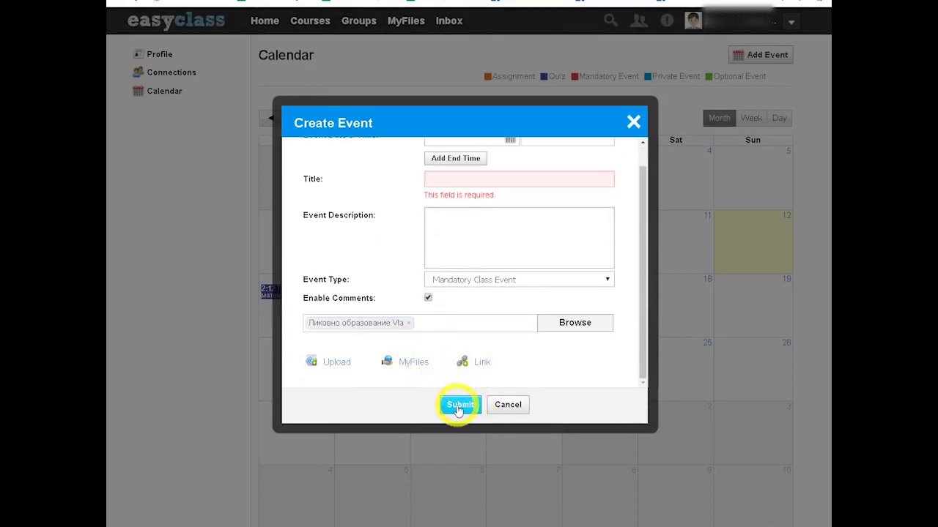
# Enter "Наслов" as the event title and "Објаснување" as the event description.
pyautogui.click(460, 205)
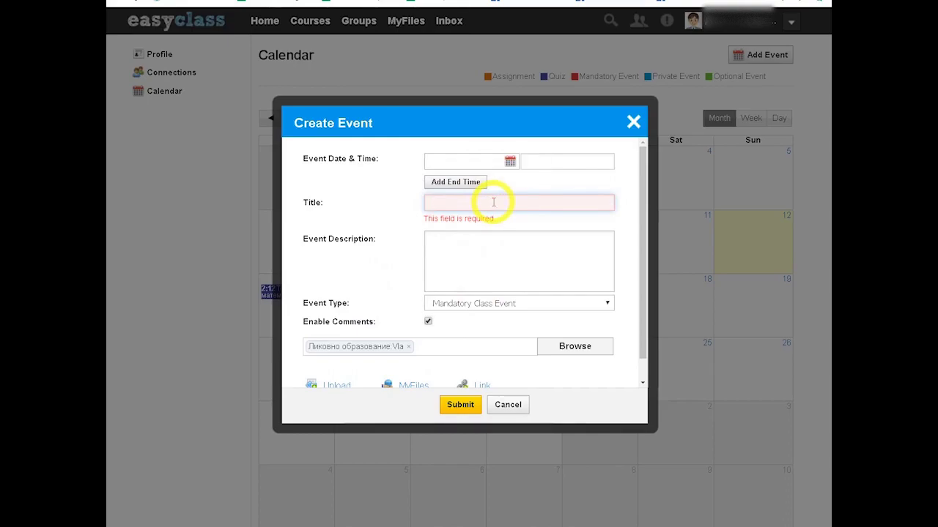
pyautogui.write('Наслов')
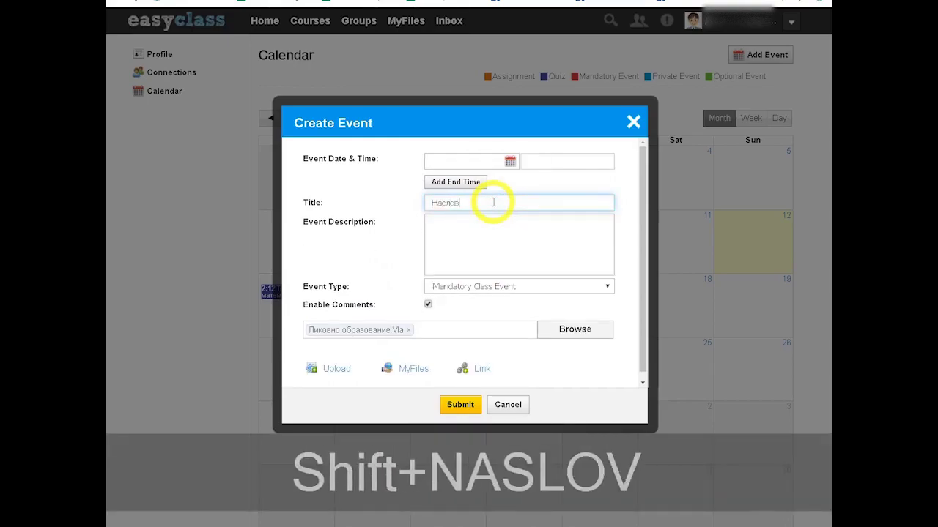
pyautogui.click(493, 232)
pyautogui.write('Об')
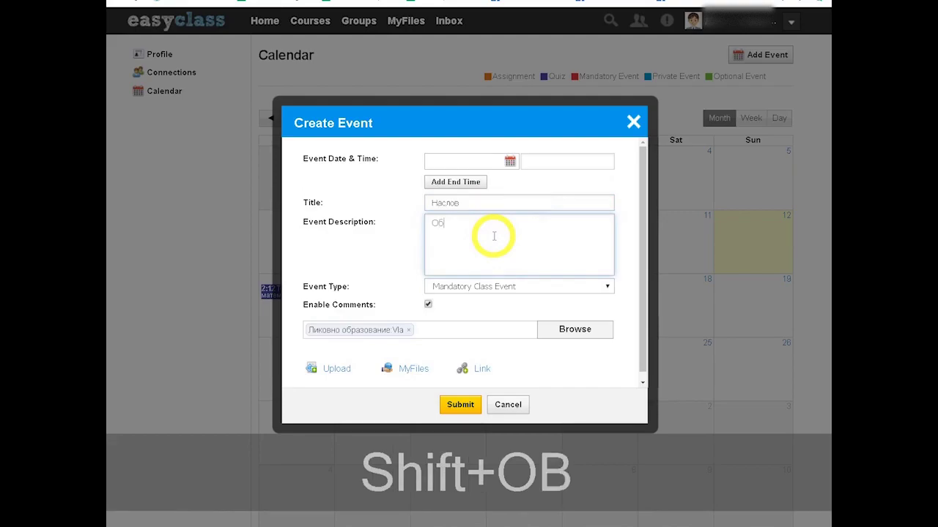
pyautogui.write('јаснување')
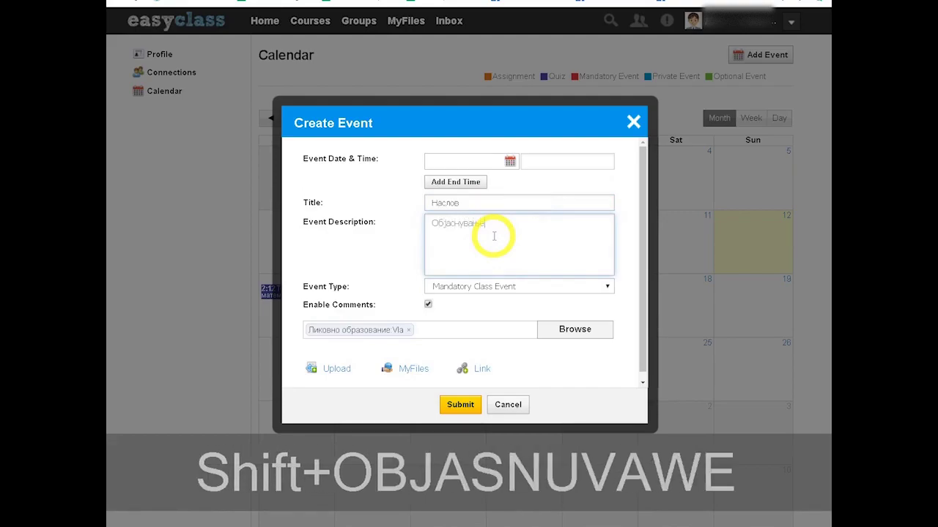
# Schedule the event for 16-04-2020 at 01:30 and submit it.
pyautogui.click(447, 164)
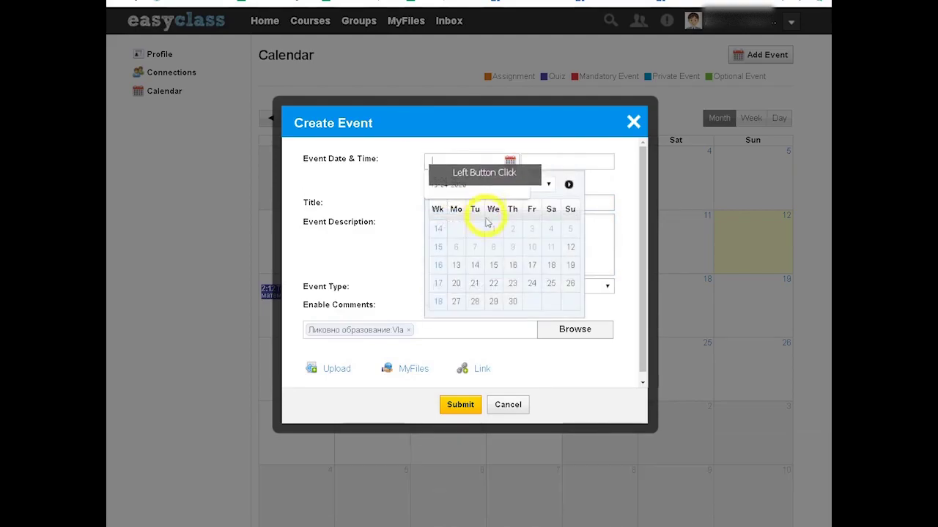
pyautogui.click(512, 265)
pyautogui.click(567, 158)
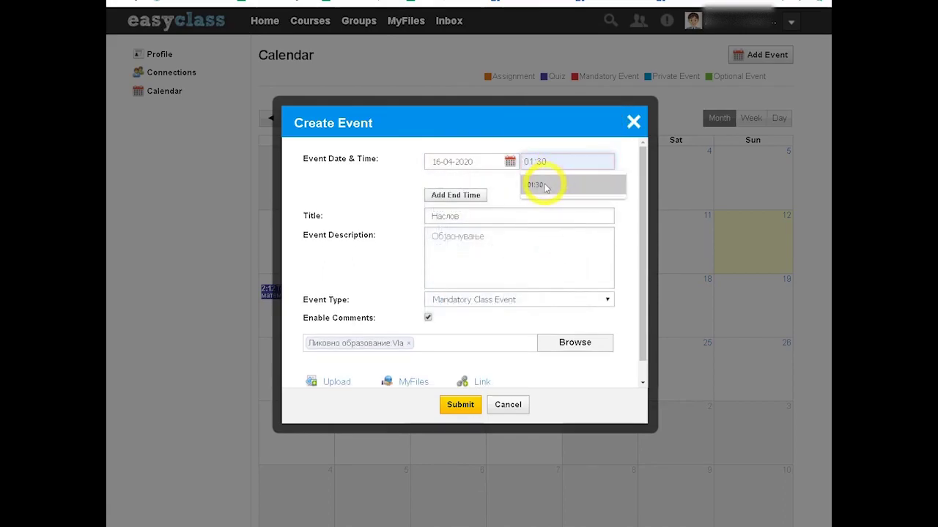
pyautogui.click(545, 185)
pyautogui.click(456, 406)
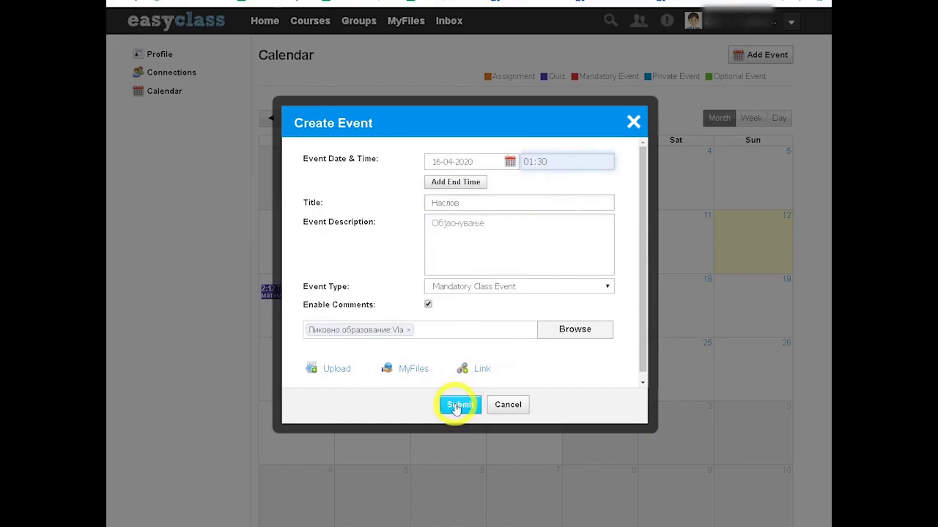
pyautogui.click(455, 408)
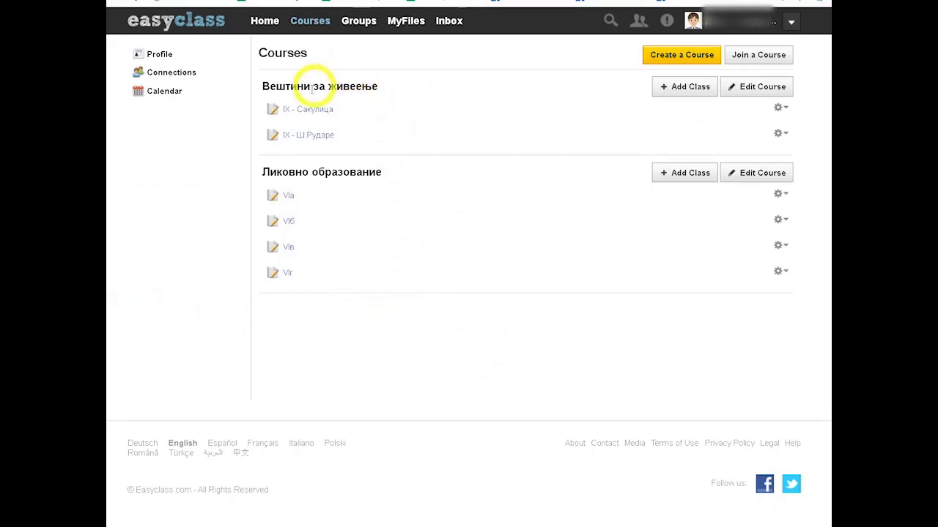
# Open class VIa of the Ликовно образование course and review the upcoming items on its wall.
pyautogui.click(289, 199)
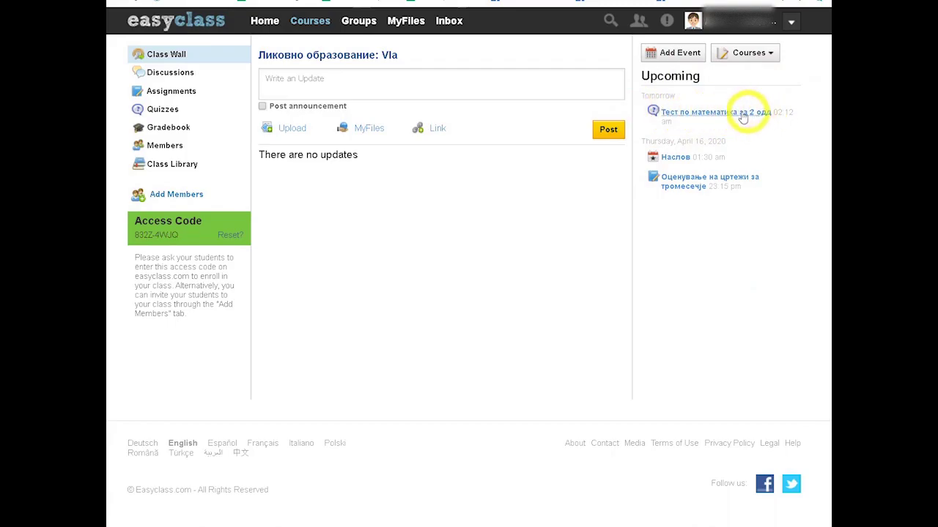
pyautogui.moveTo(642, 95); pyautogui.dragTo(677, 97)
pyautogui.click(766, 101)
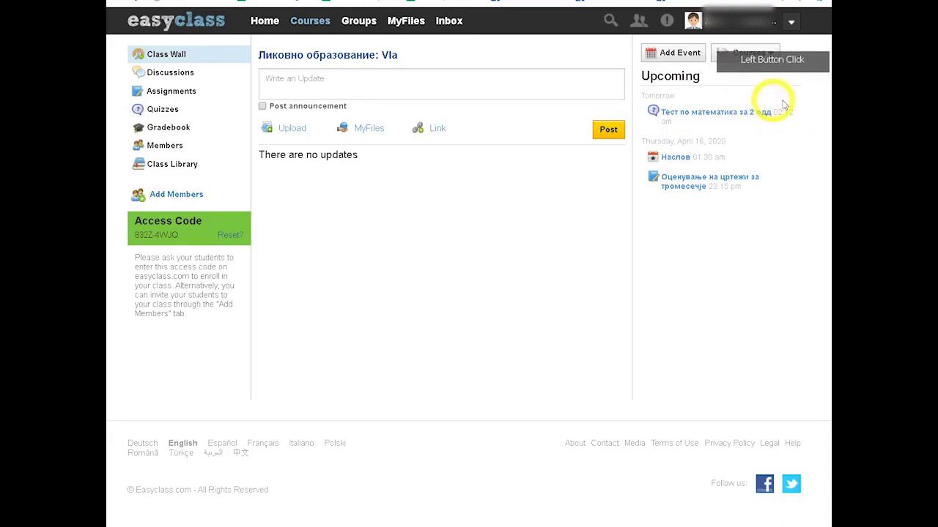